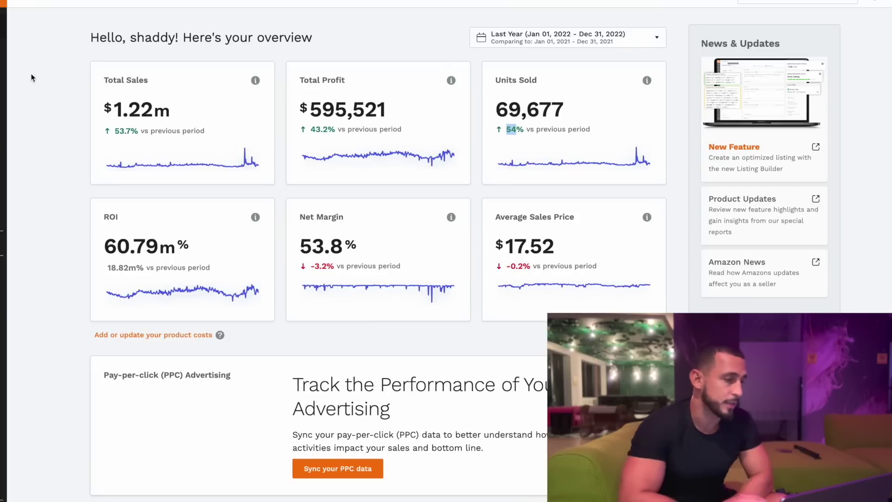
Step: Open the Product Database from the Product Research tools
left_click(6, 72)
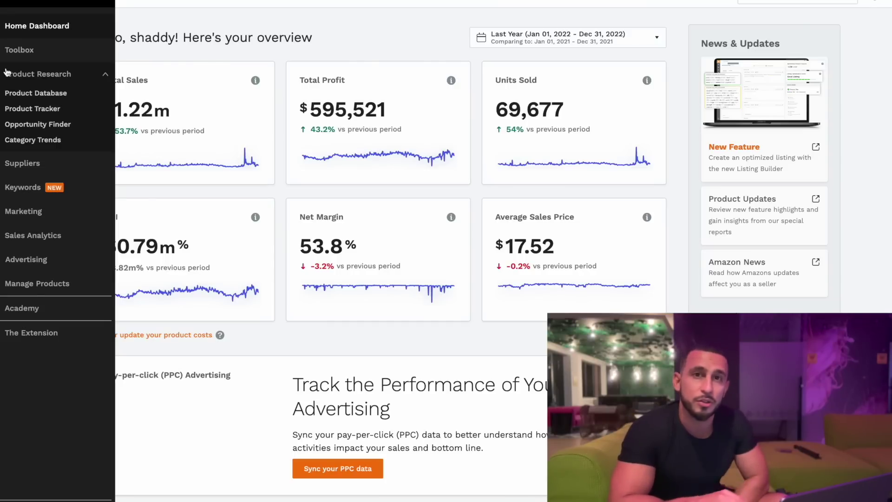
left_click(30, 78)
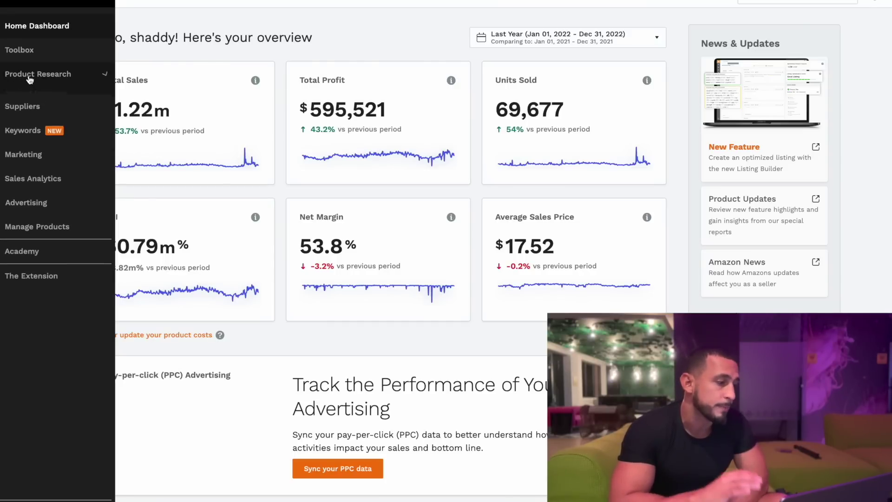
left_click(29, 78)
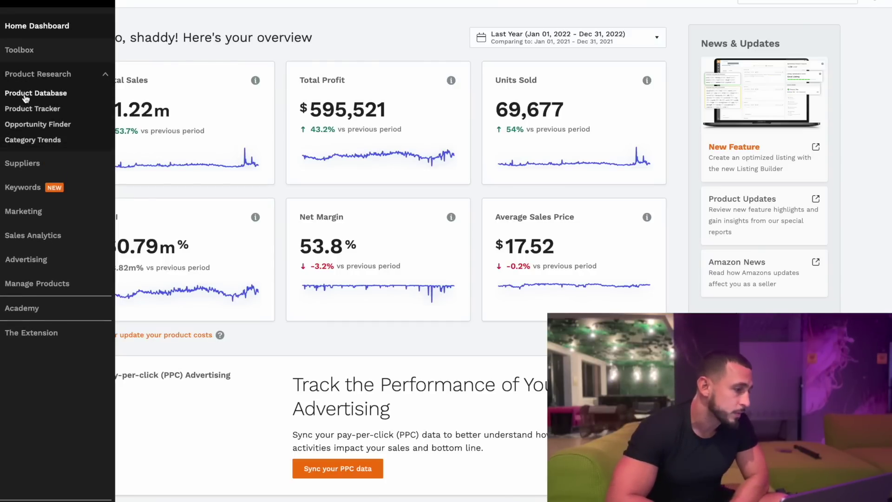
left_click(25, 95)
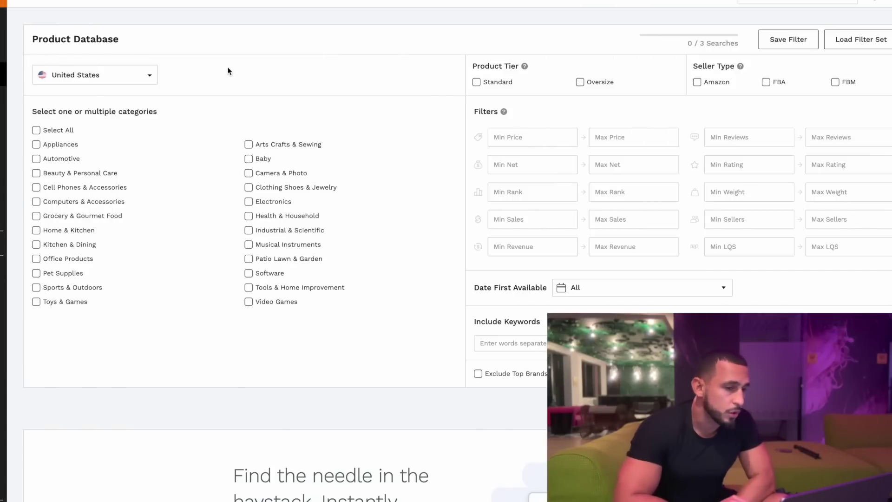
Step: Select the categories Beauty & Personal Care, Home & Kitchen, Kitchen & Dining, Office Products and Pet Supplies
left_click(36, 173)
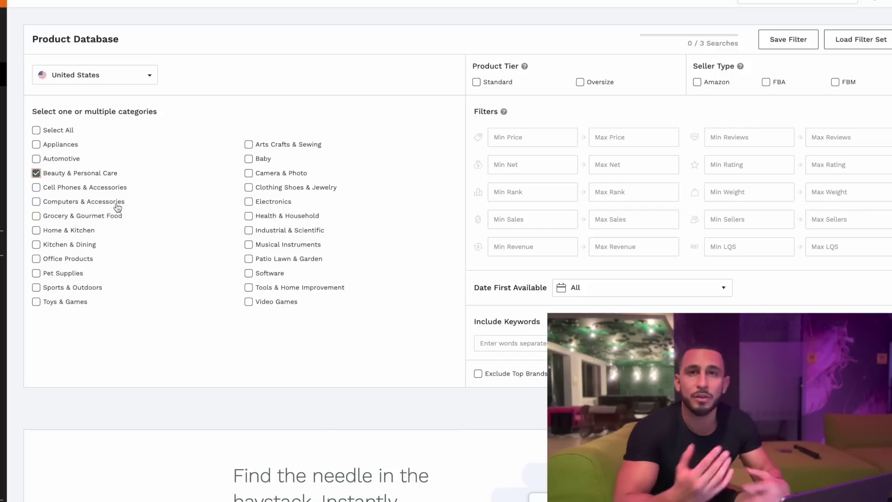
left_click(37, 230)
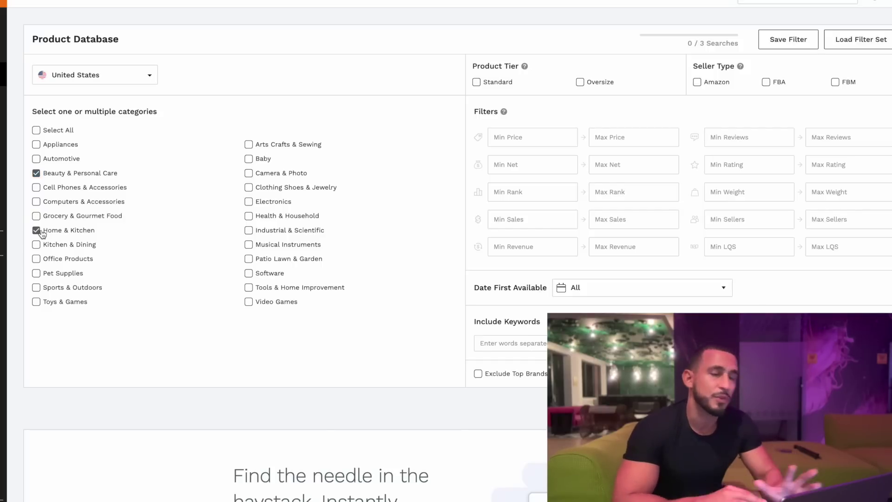
left_click(38, 245)
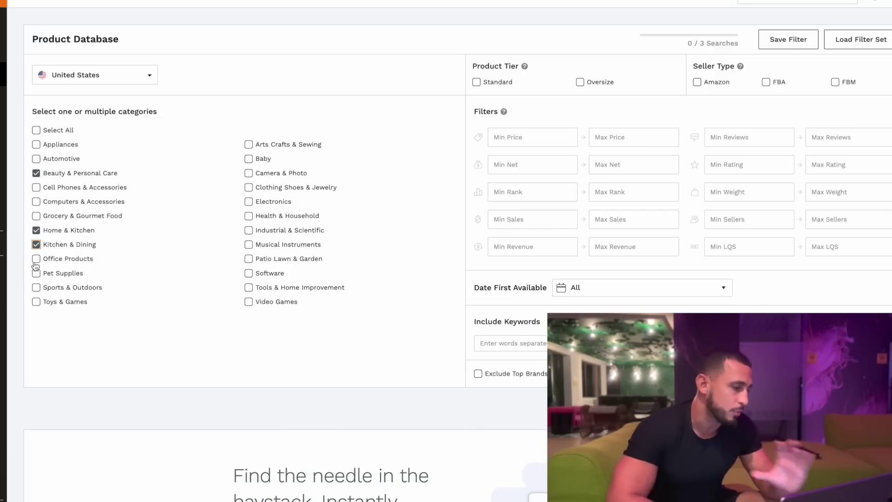
left_click(36, 259)
left_click(37, 273)
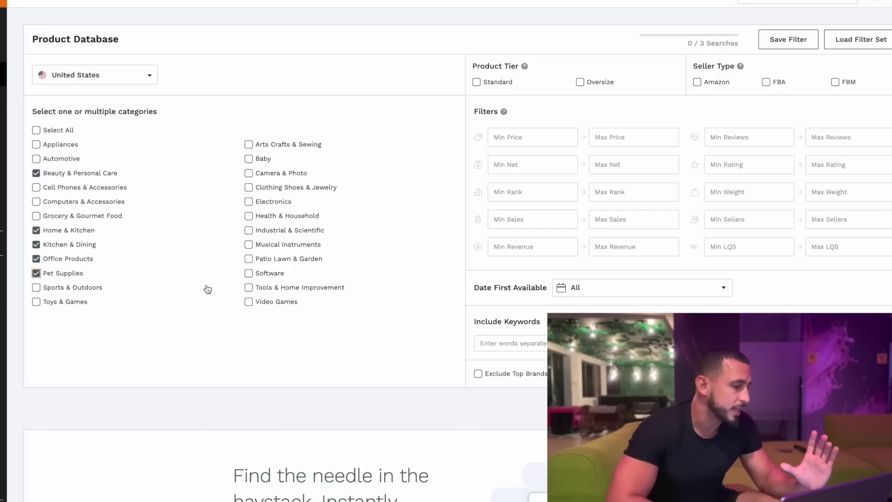
Step: Add the categories Arts Crafts & Sewing, Health & Household, Tools & Home Improvement and Baby to the selection
left_click(291, 145)
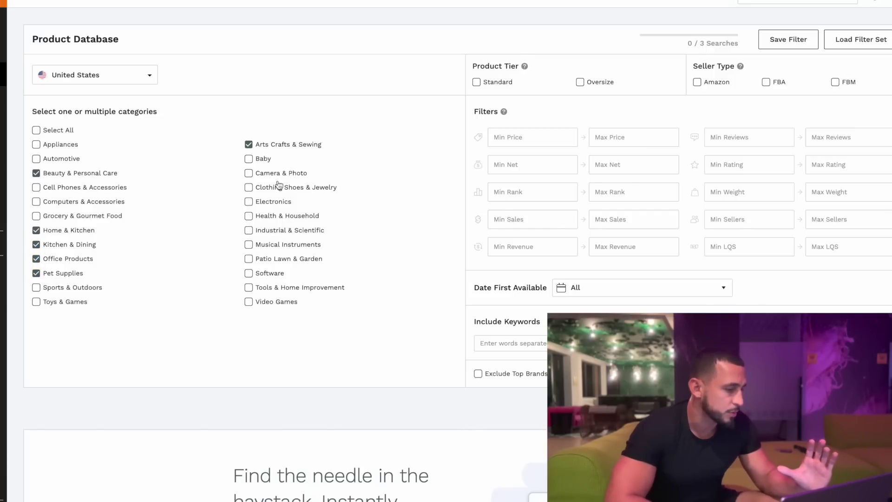
left_click(268, 217)
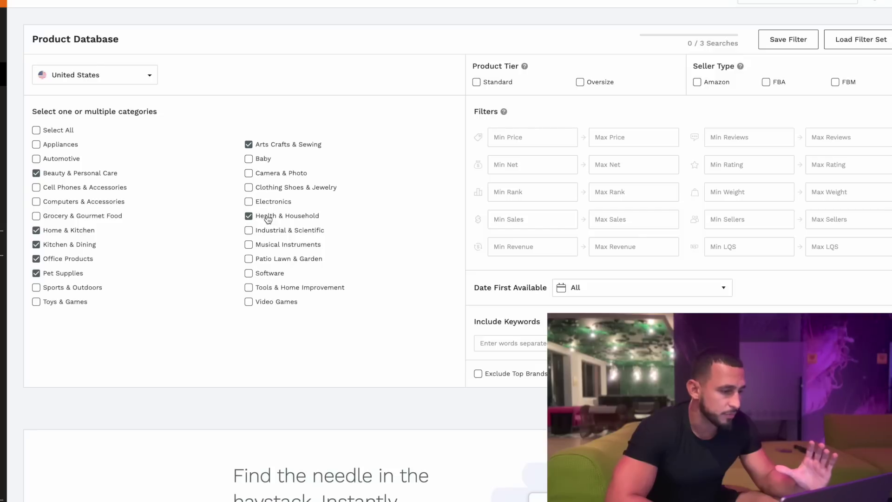
left_click(249, 287)
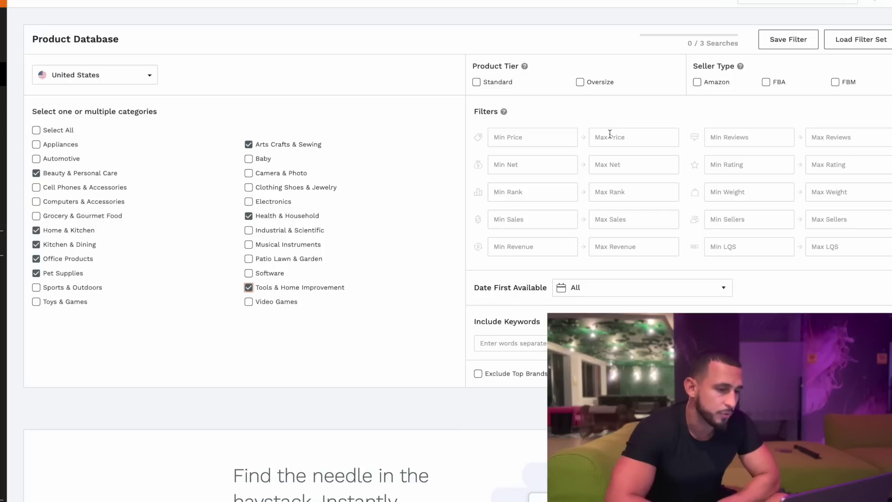
left_click(249, 158)
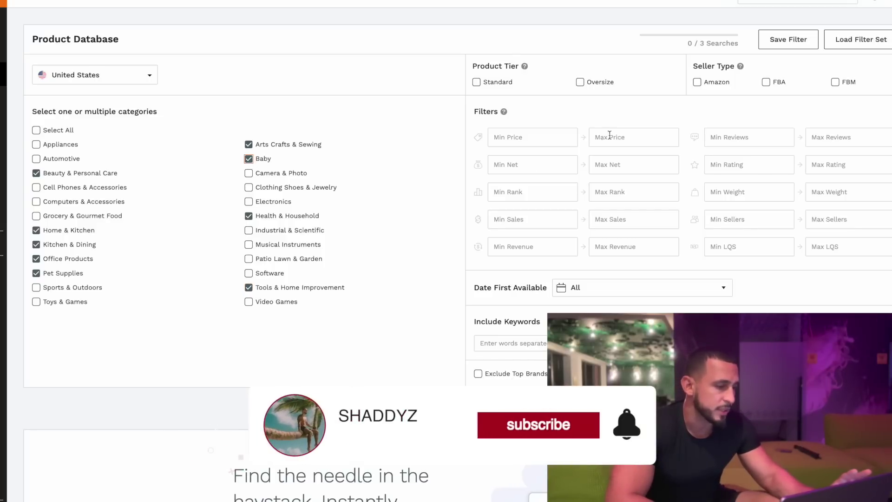
Step: Set the minimum price filter to 16 and the minimum revenue filter to 7000
left_click(511, 135)
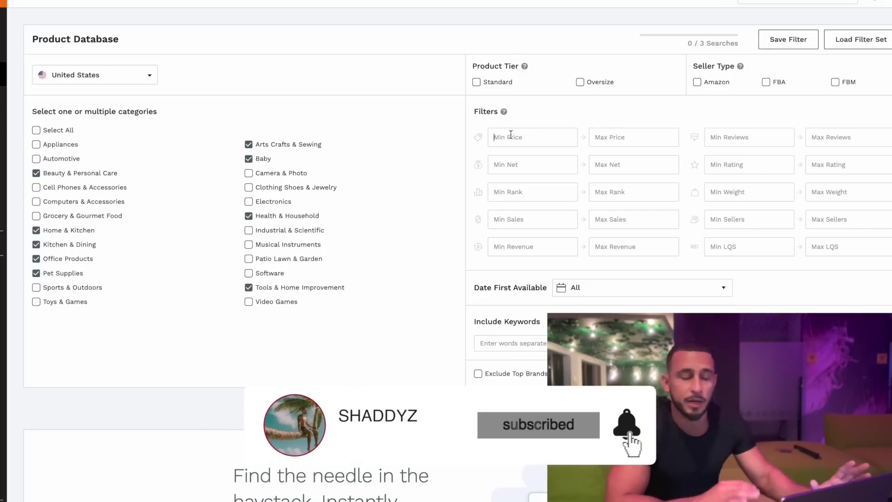
type("16")
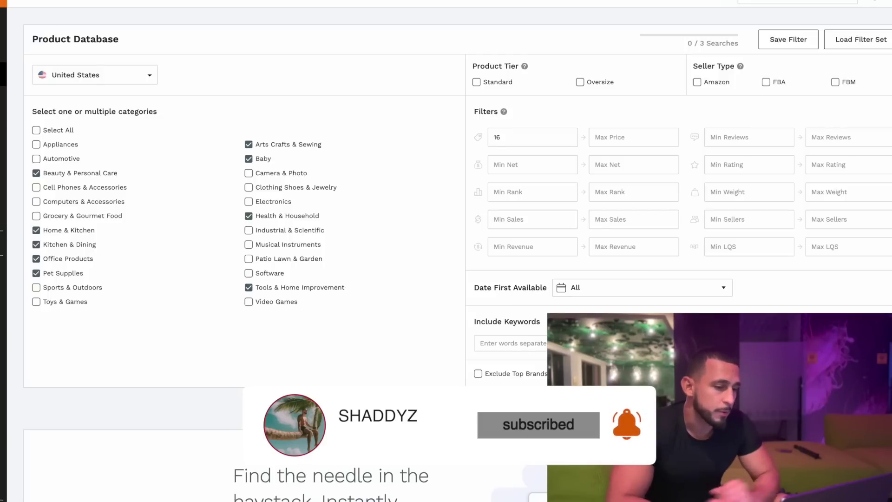
left_click(551, 165)
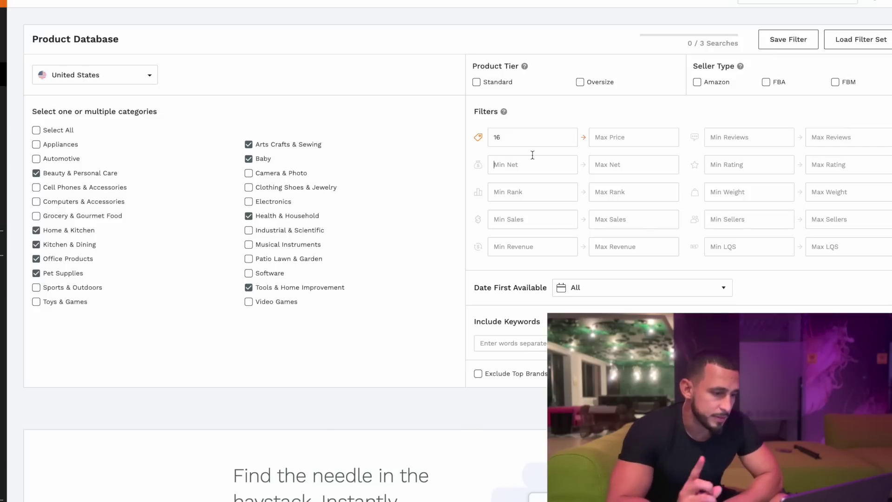
type("7000")
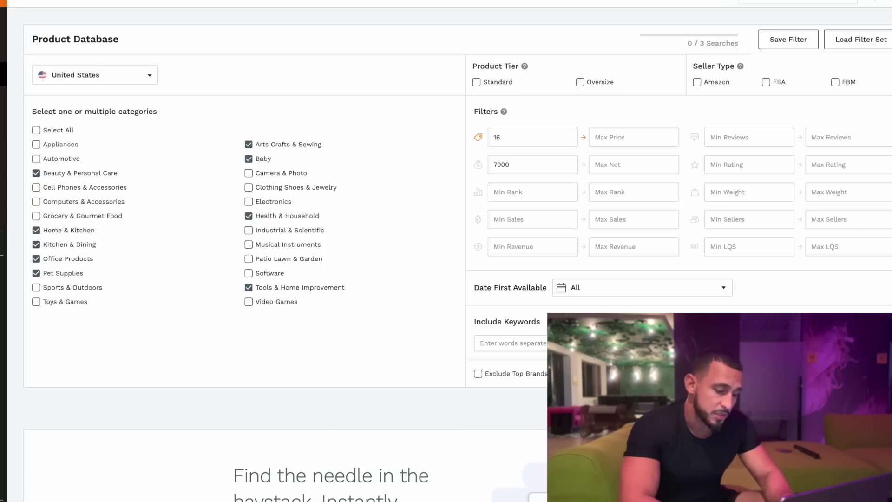
double_click(528, 168)
key("ctrl+x")
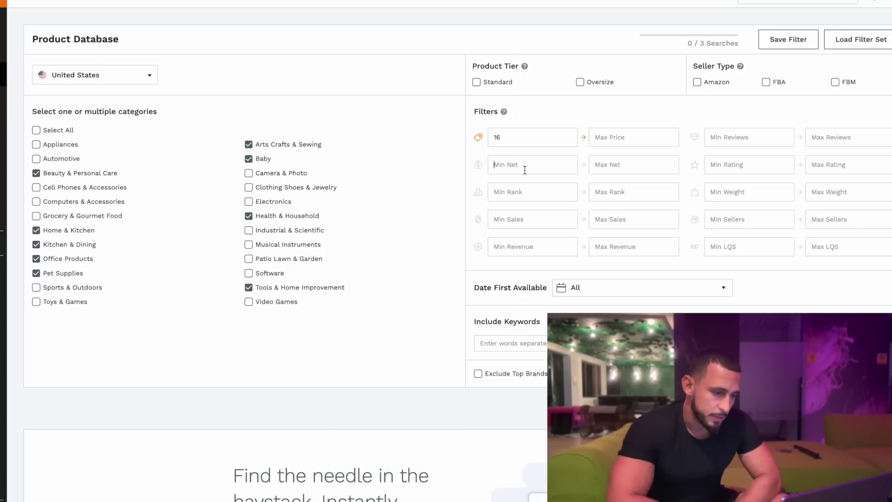
left_click(505, 242)
key("ctrl+v")
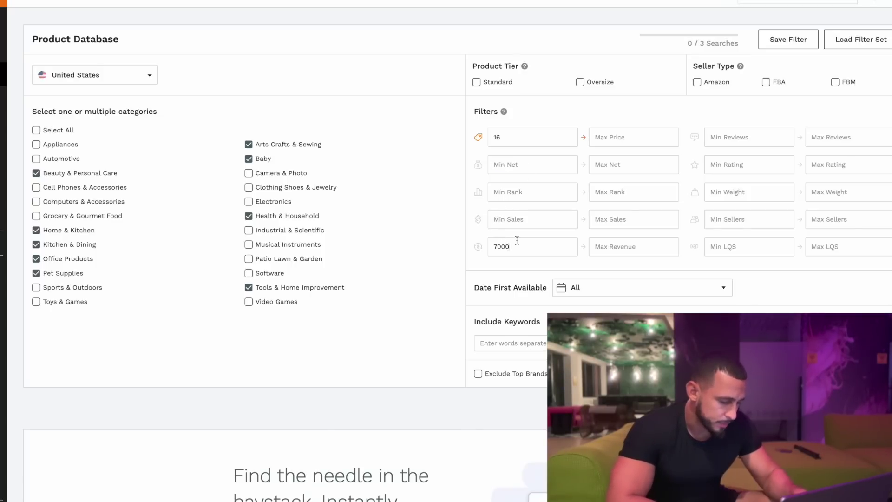
Step: Limit the maximum weight to 3 and the maximum number of reviews to 500
left_click(844, 192)
type("3")
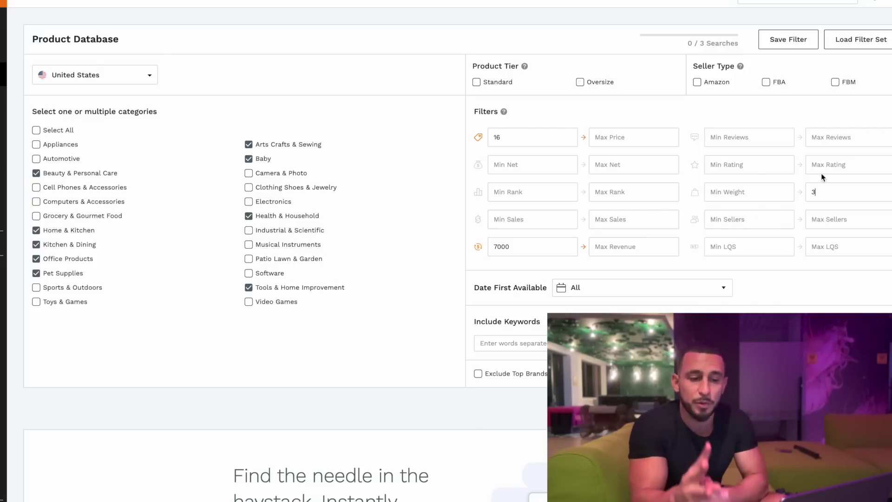
left_click(837, 145)
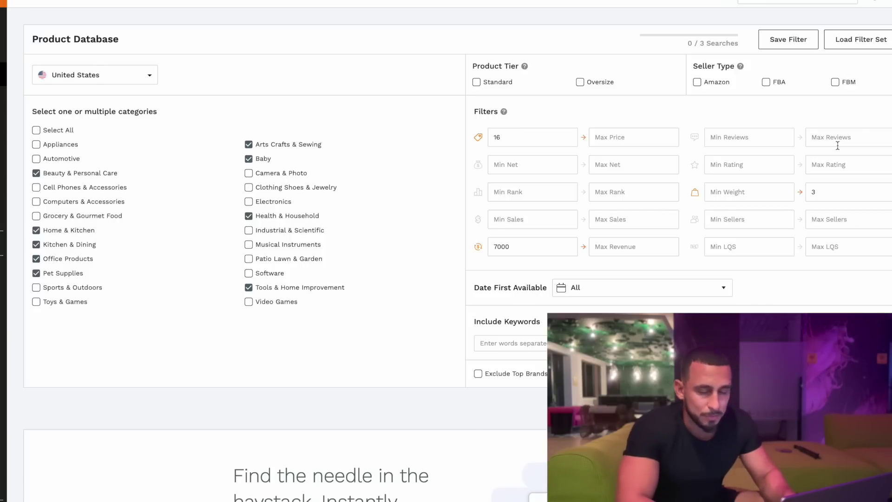
type("500")
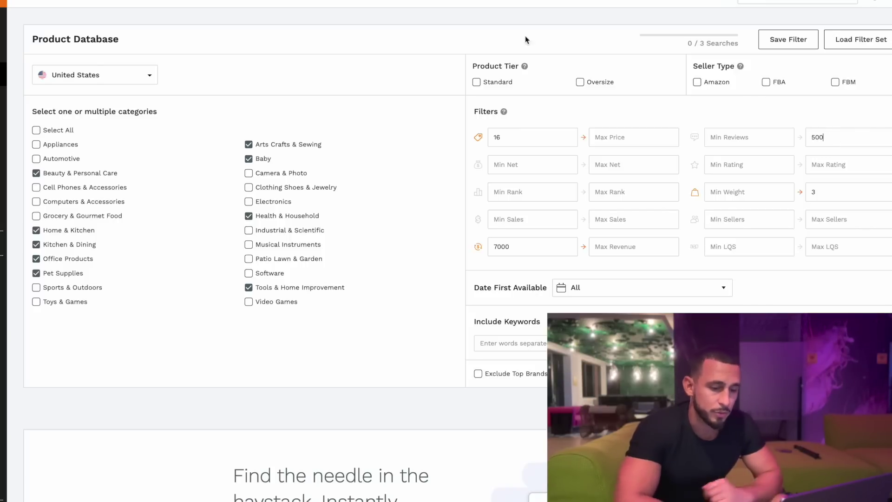
Step: Restrict the product tier to Standard and the seller type to FBA, and run the search
left_click(476, 82)
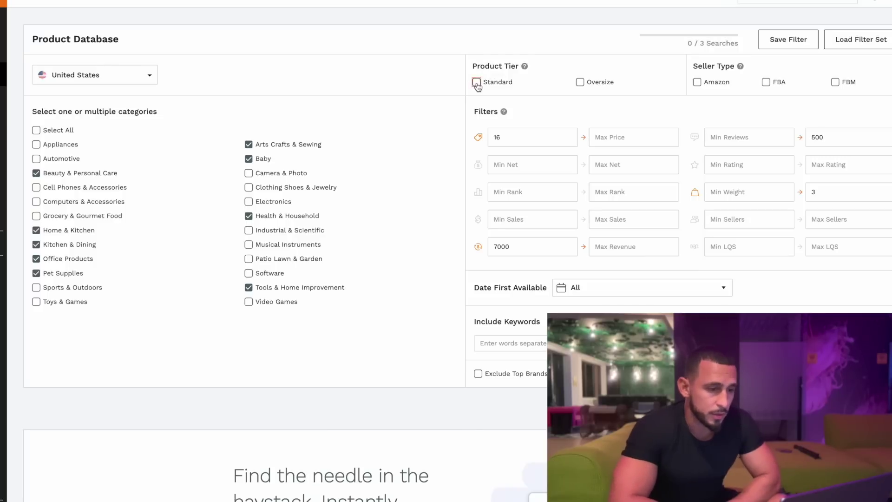
left_click(765, 83)
left_click(765, 82)
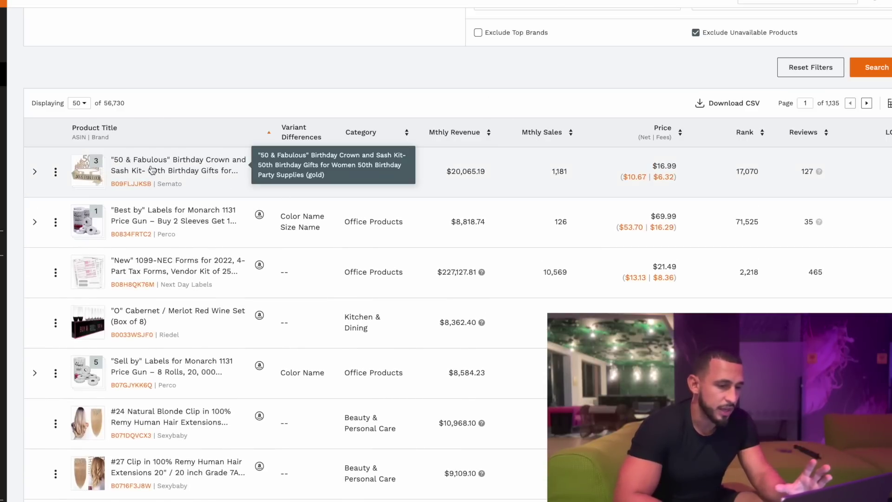
Step: Expand the "50 & Fabulous" Birthday Crown and Sash Kit result to view its color variants
mouse_move(93, 173)
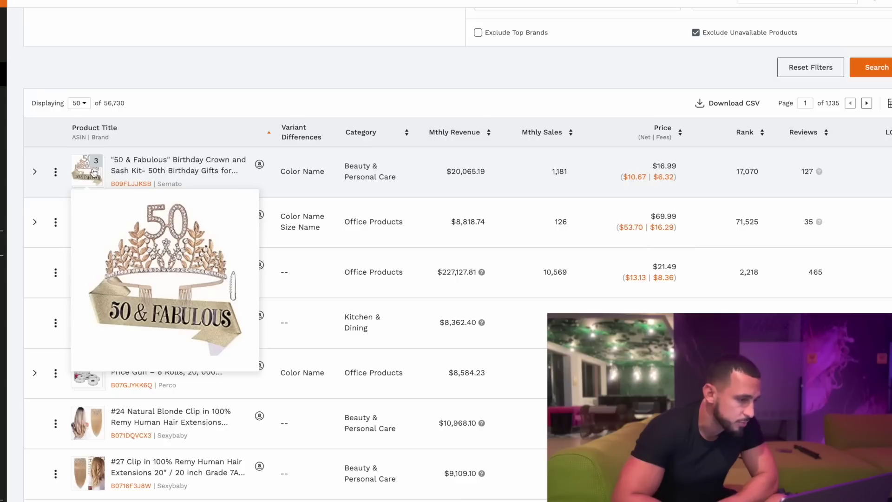
left_click(93, 173)
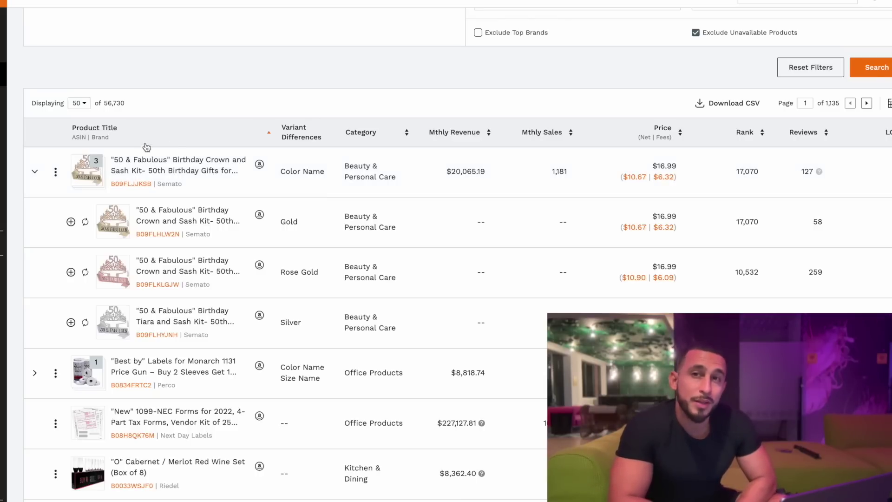
mouse_move(88, 175)
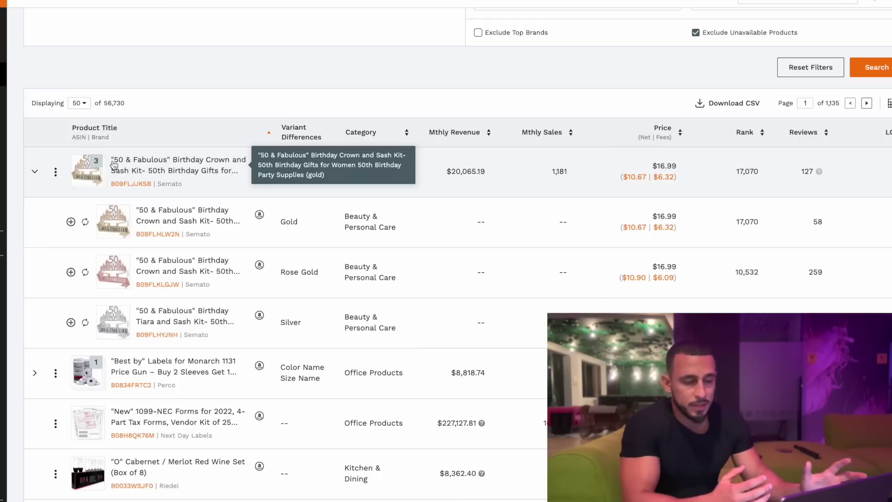
Step: Examine the listed products for their monthly revenue, monthly sales, price and reviews, including the #24 Natural Blonde hair extensions
scroll(113, 164, "down", 3)
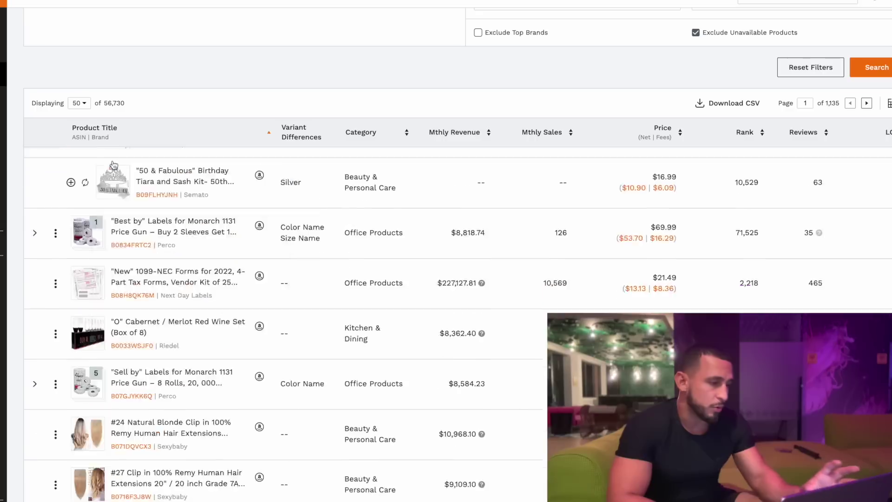
scroll(113, 164, "down", 3)
mouse_move(95, 302)
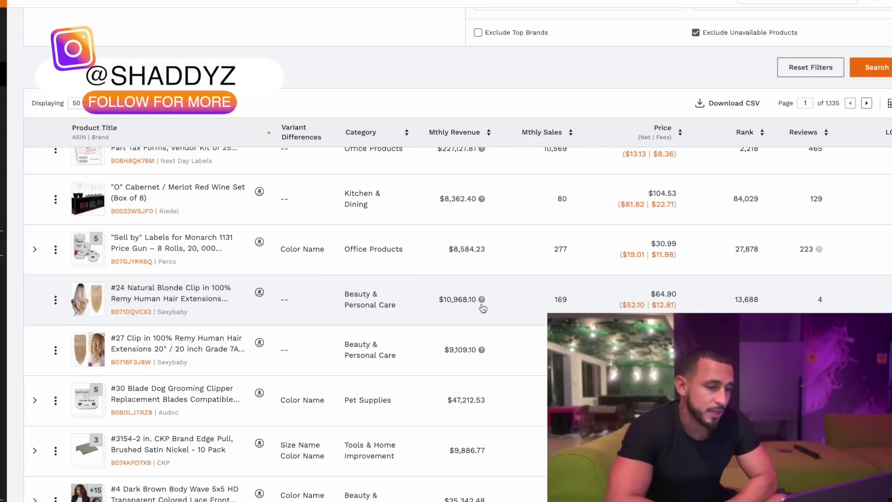
mouse_move(441, 301)
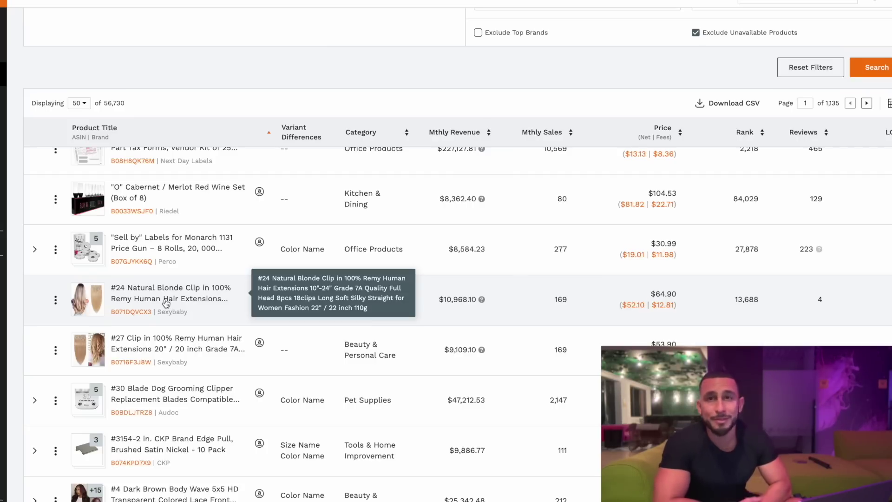
scroll(167, 330, "down", 2)
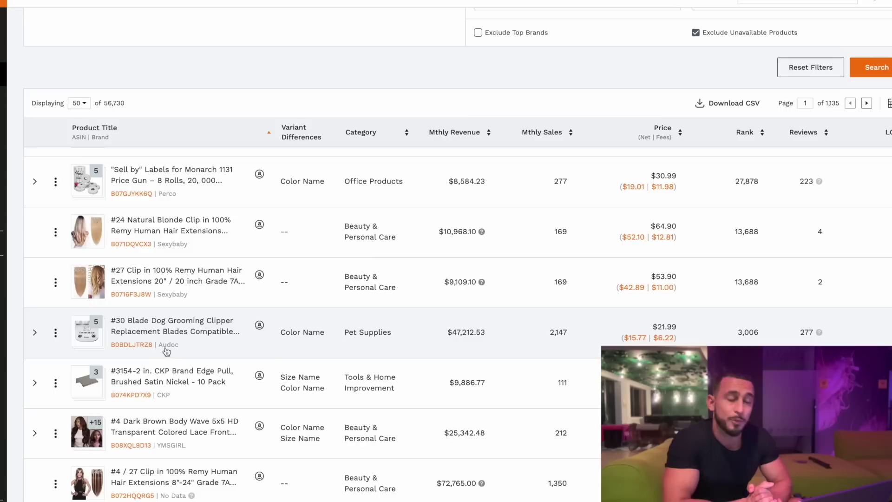
scroll(167, 351, "down", 5)
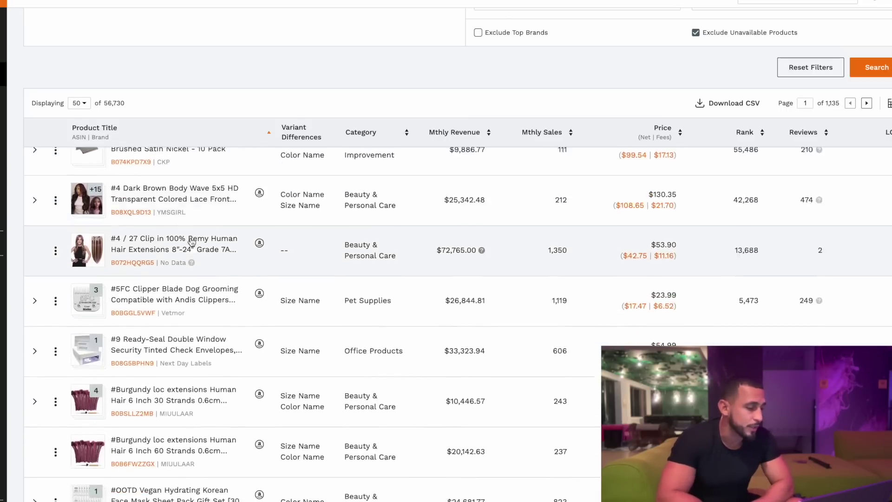
scroll(192, 241, "down", 7)
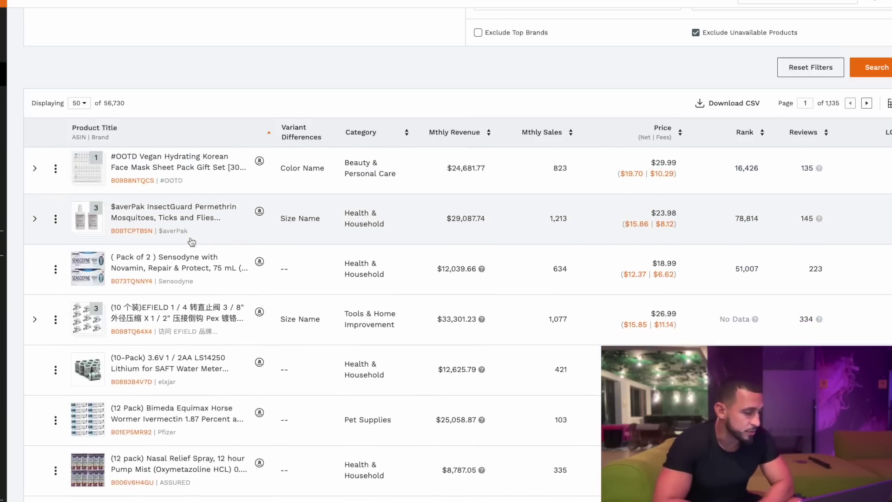
scroll(191, 241, "down", 6)
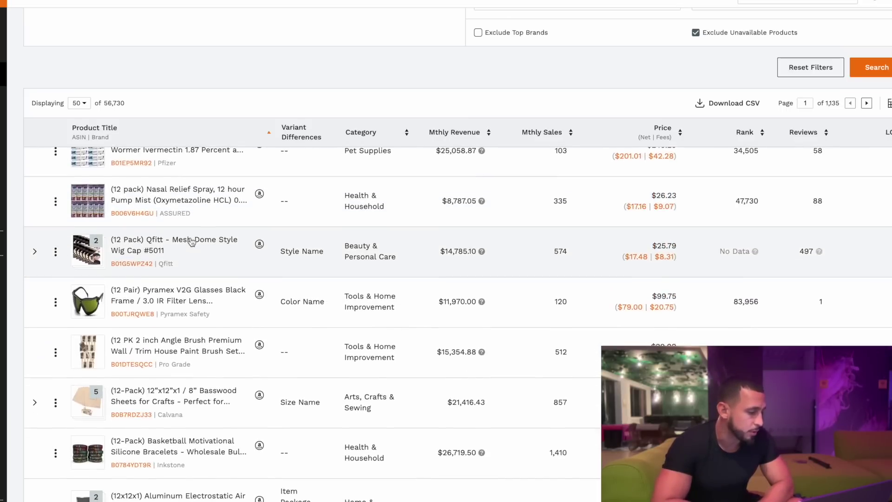
scroll(192, 241, "down", 2)
scroll(191, 241, "up", 20)
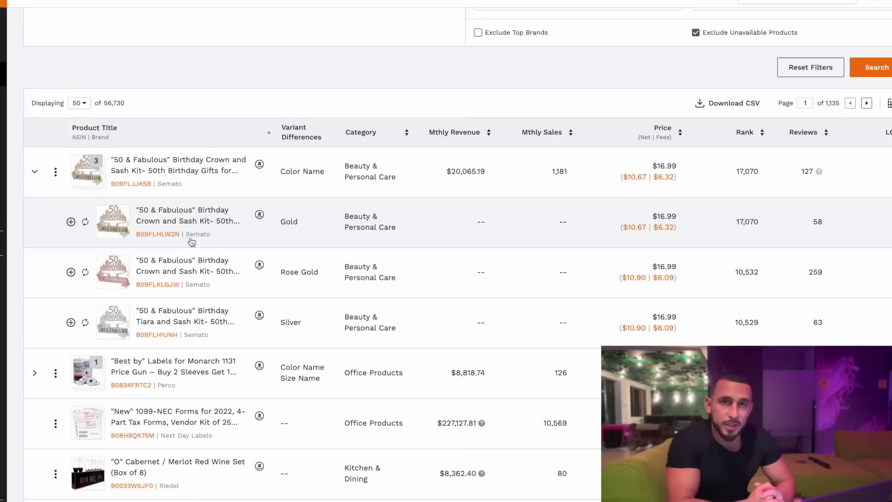
scroll(84, 55, "up", 1)
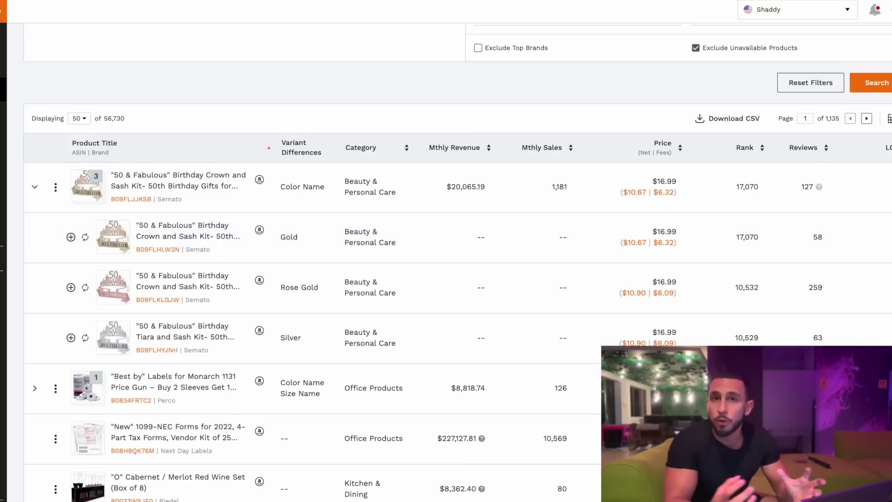
Step: Search Google for "amazon fba calculator" in a new browser tab
key("ctrl+t")
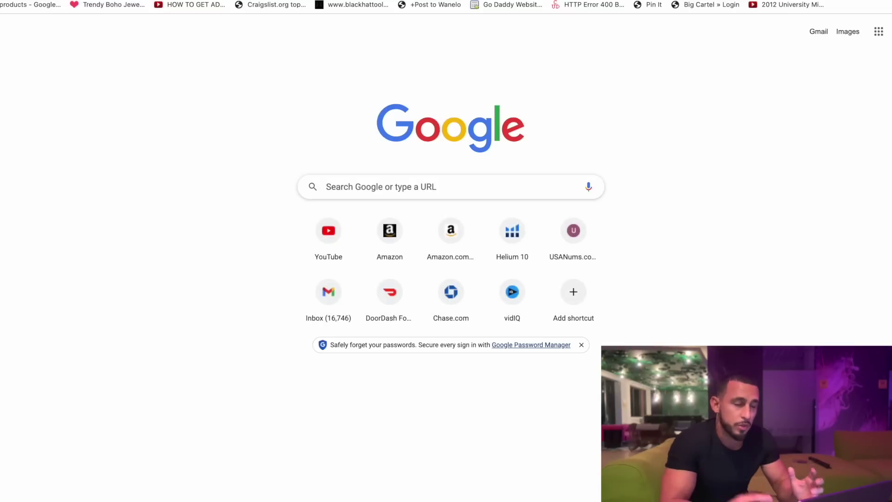
type("al")
key("BackSpace")
key("BackSpace")
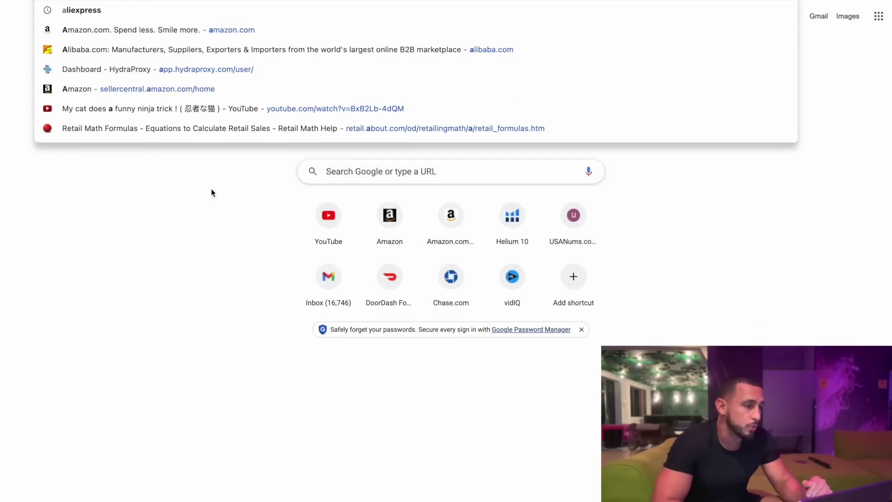
left_click(433, 172)
type("amaz")
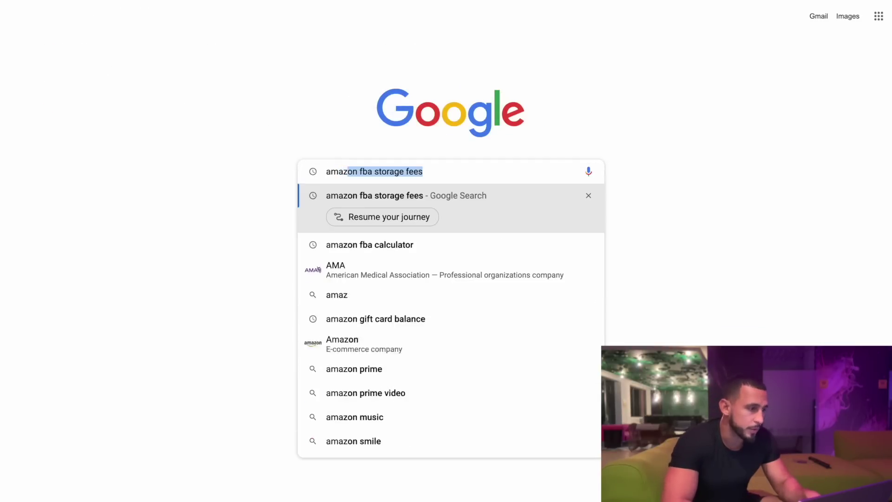
type("on fba cal")
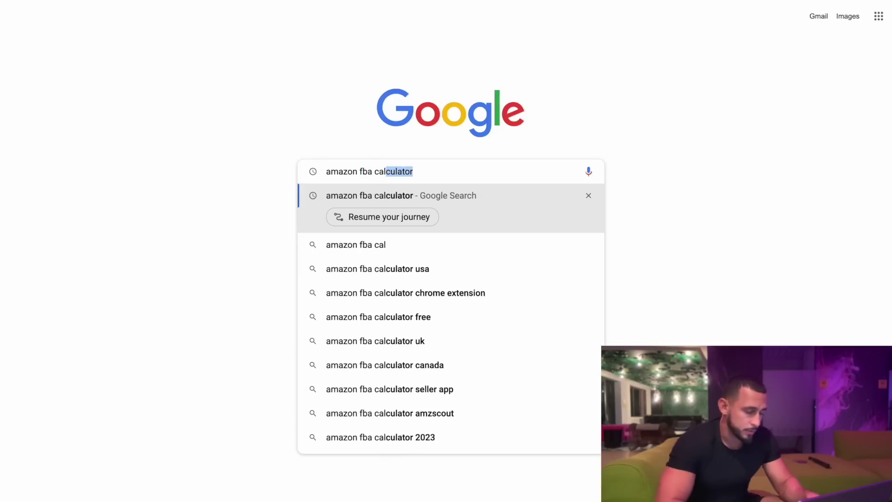
key("Return")
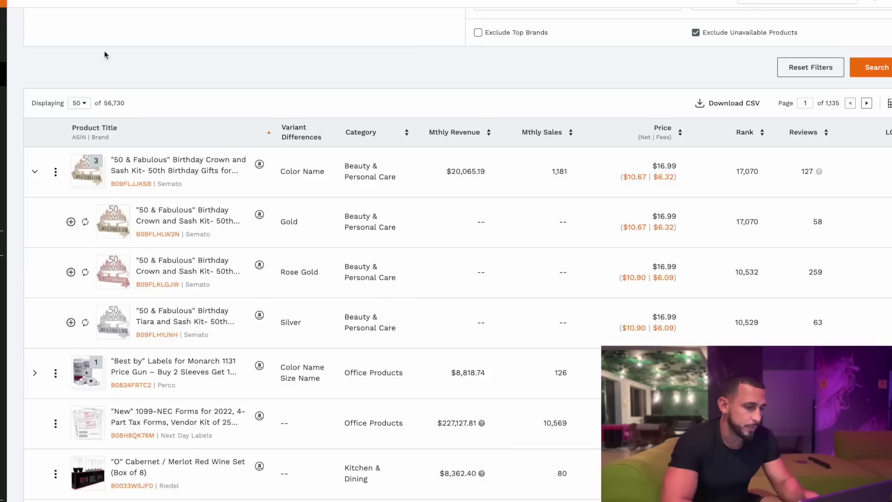
Step: Switch back to Jungle Scout and open the ASIN of the #24 Natural Blonde hair extensions in Keyword Scout
scroll(132, 357, "down", 7)
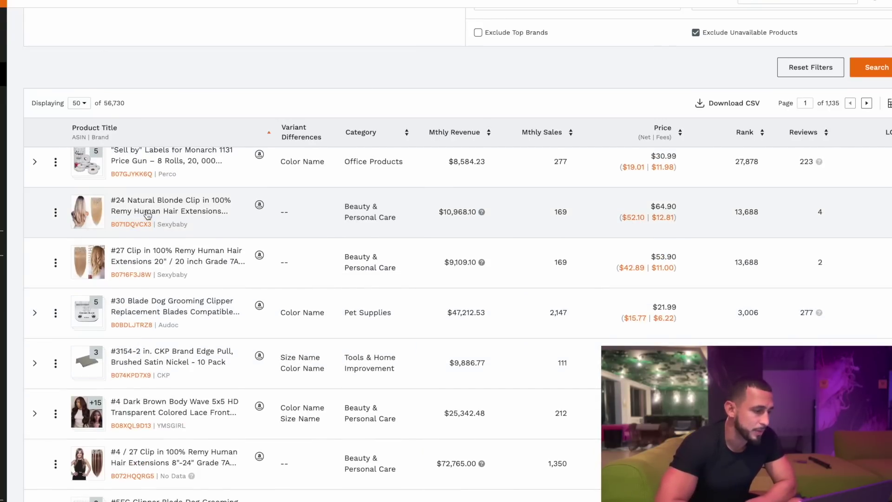
mouse_move(94, 217)
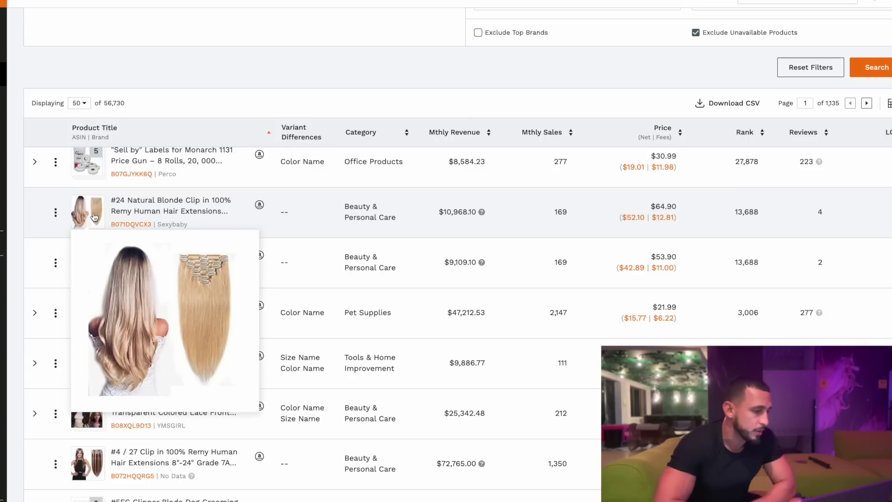
left_click(121, 224)
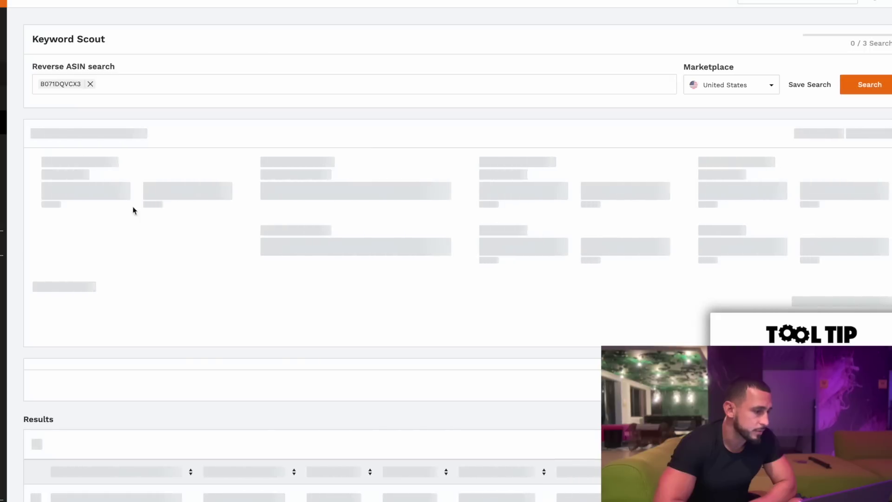
scroll(127, 439, "down", 8)
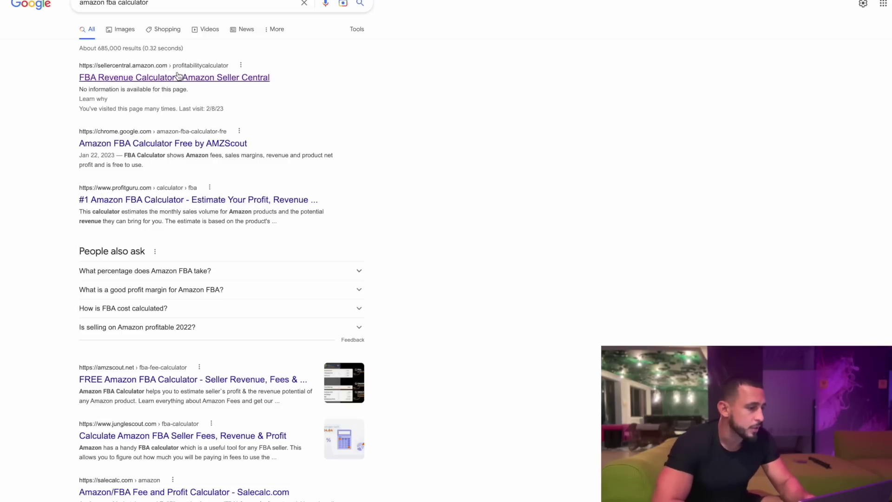
Step: Open Amazon's FBA Revenue Calculator from the Google results as a guest and look up ASIN B071DQVCX3
left_click(178, 75)
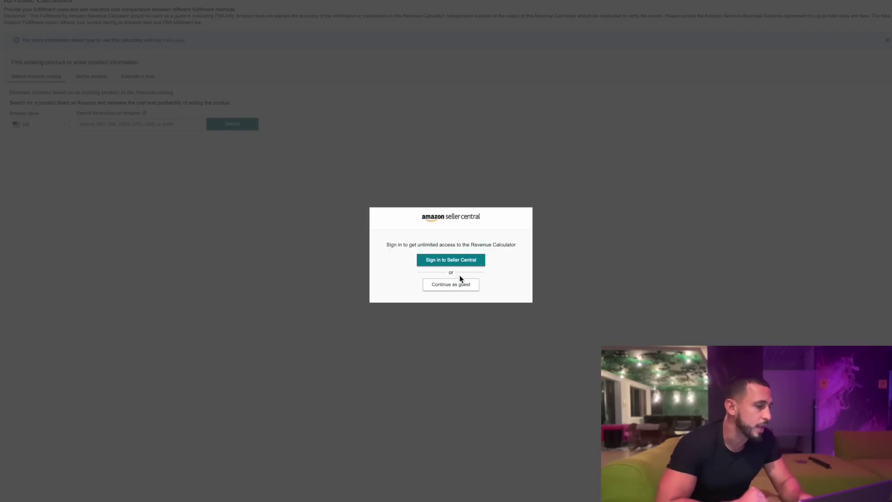
left_click(458, 284)
left_click(125, 120)
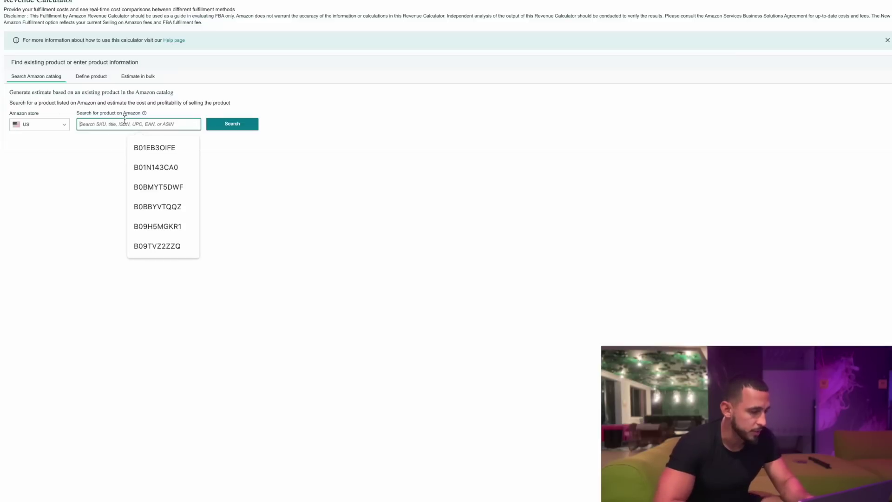
type("B071DQVCX3")
left_click(228, 126)
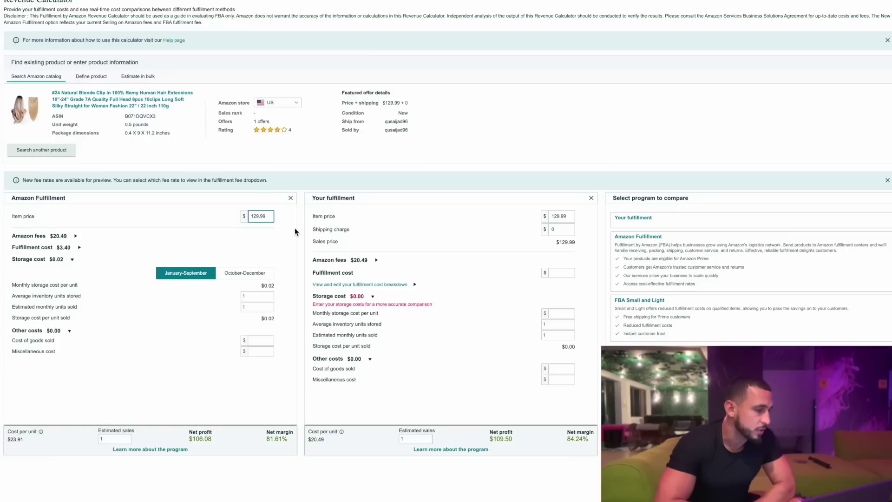
Step: Set the Amazon Fulfillment cost of goods sold to $30 and the miscellaneous cost to $1, and check the net profit
left_click(264, 216)
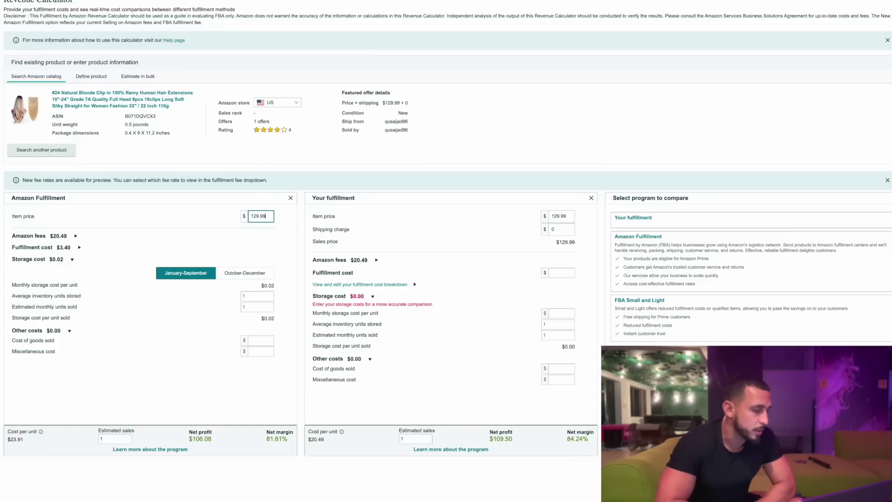
left_click(133, 101)
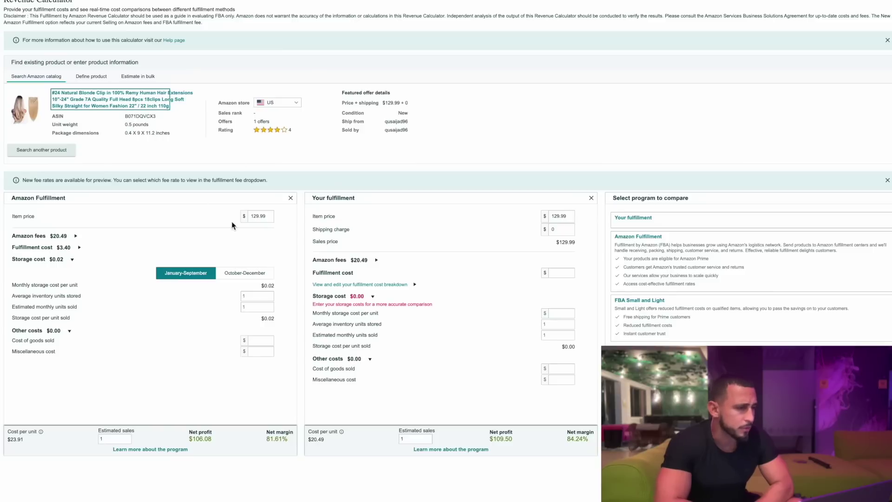
left_click(258, 352)
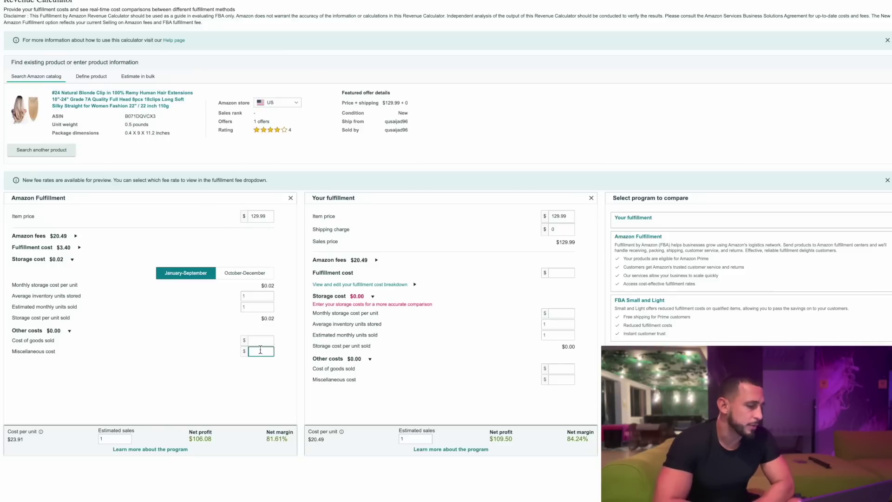
left_click(269, 343)
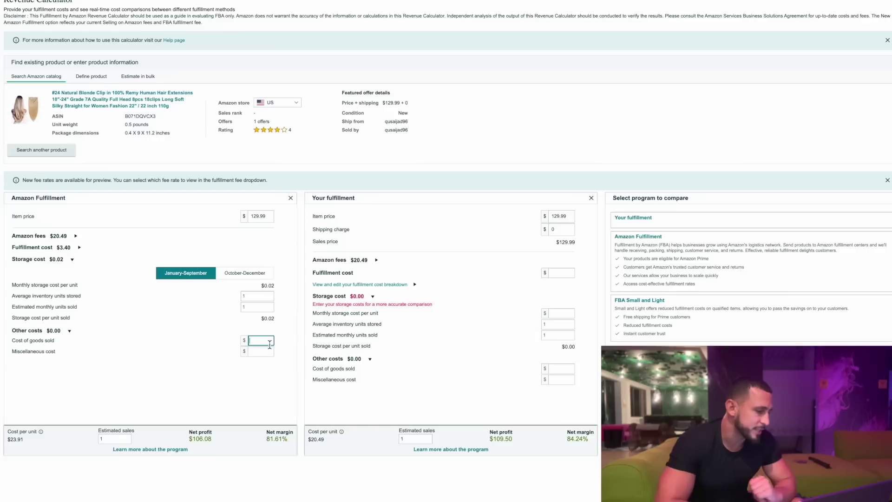
type("30")
left_click(268, 352)
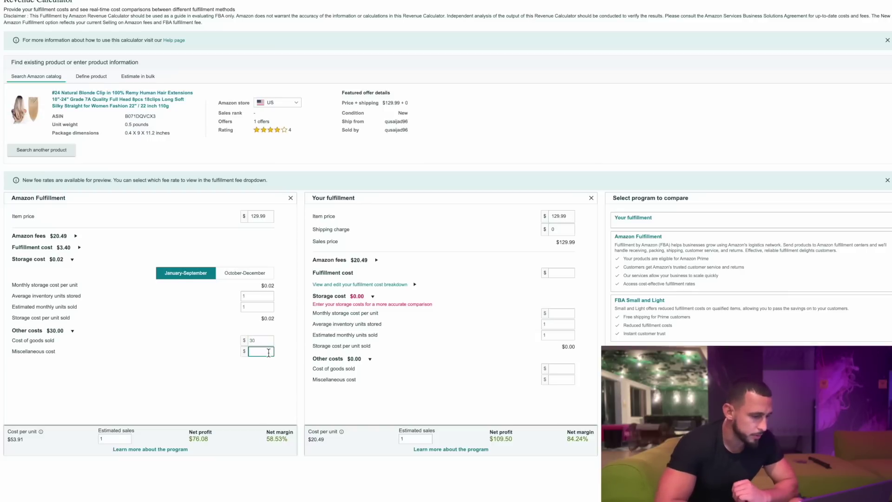
type("2")
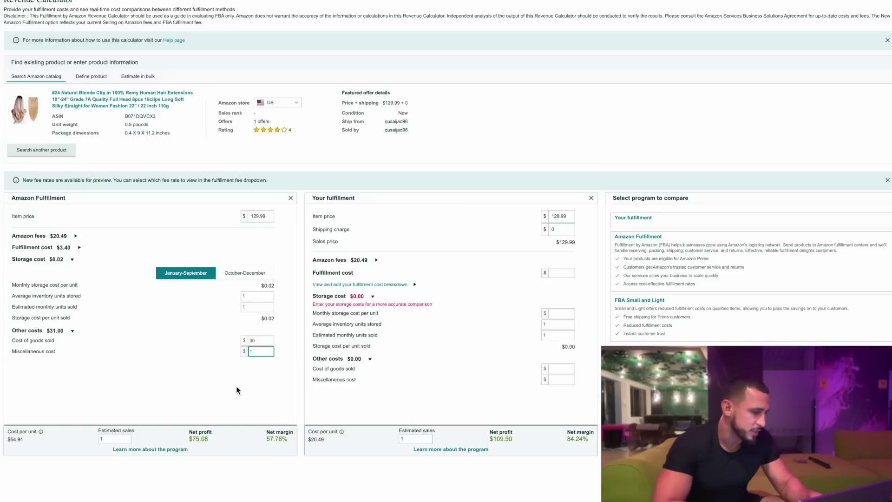
left_click(235, 392)
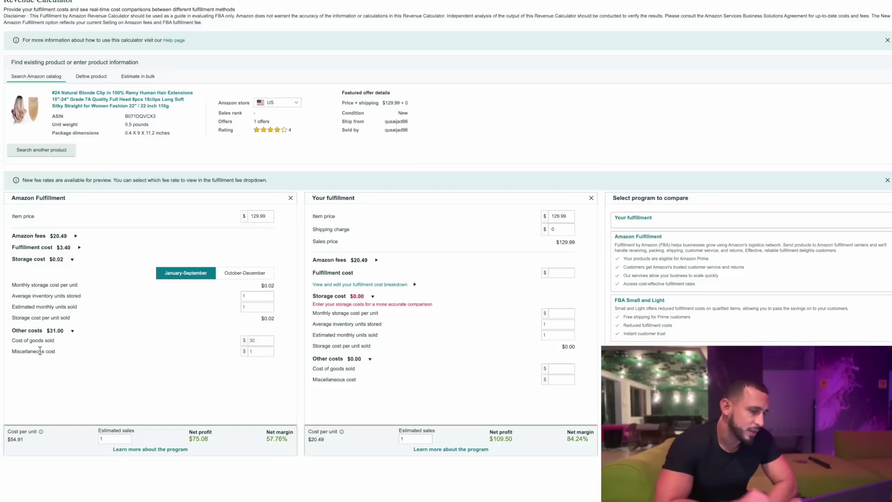
left_click(260, 352)
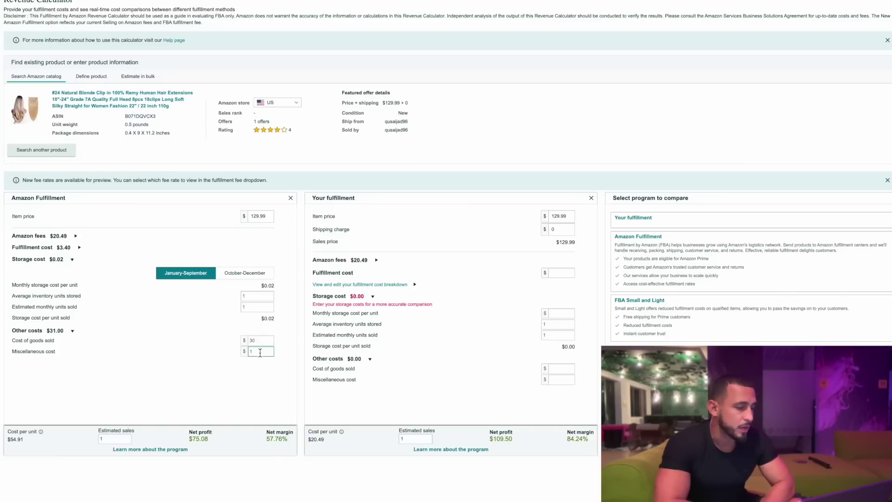
left_click(214, 442)
triple_click(197, 438)
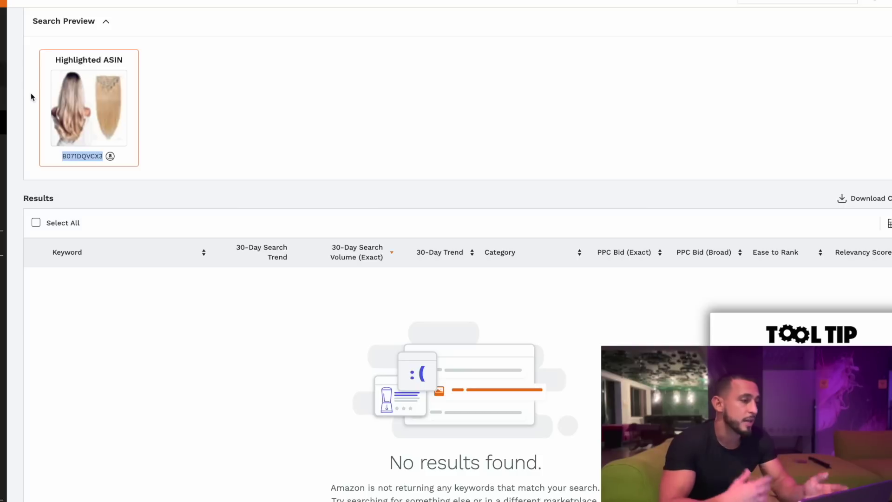
Step: Switch back to Jungle Scout and expand its Marketing tools
mouse_move(4, 98)
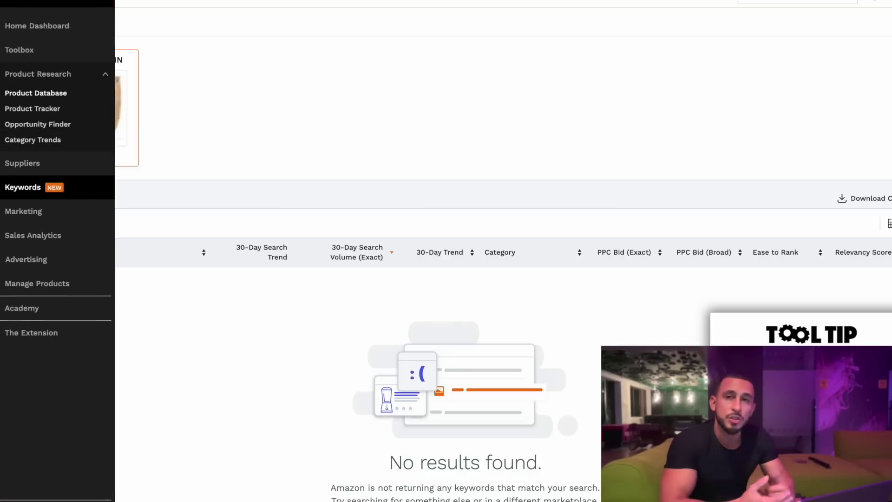
left_click(23, 212)
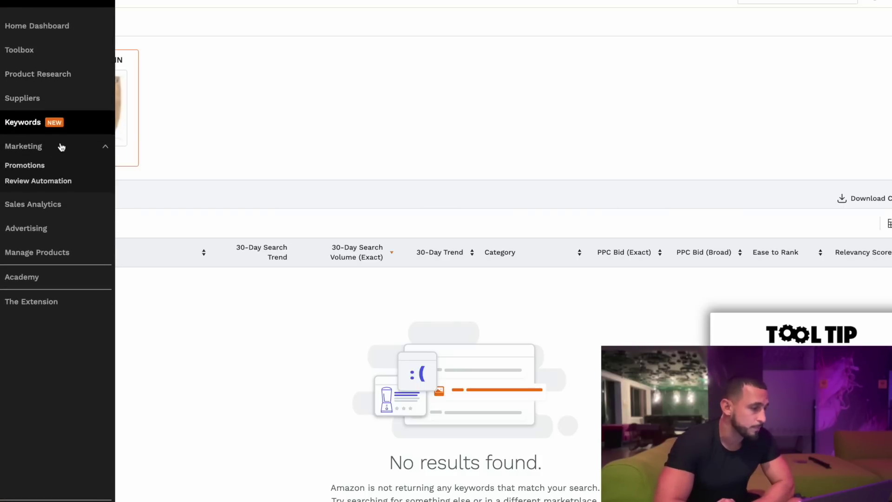